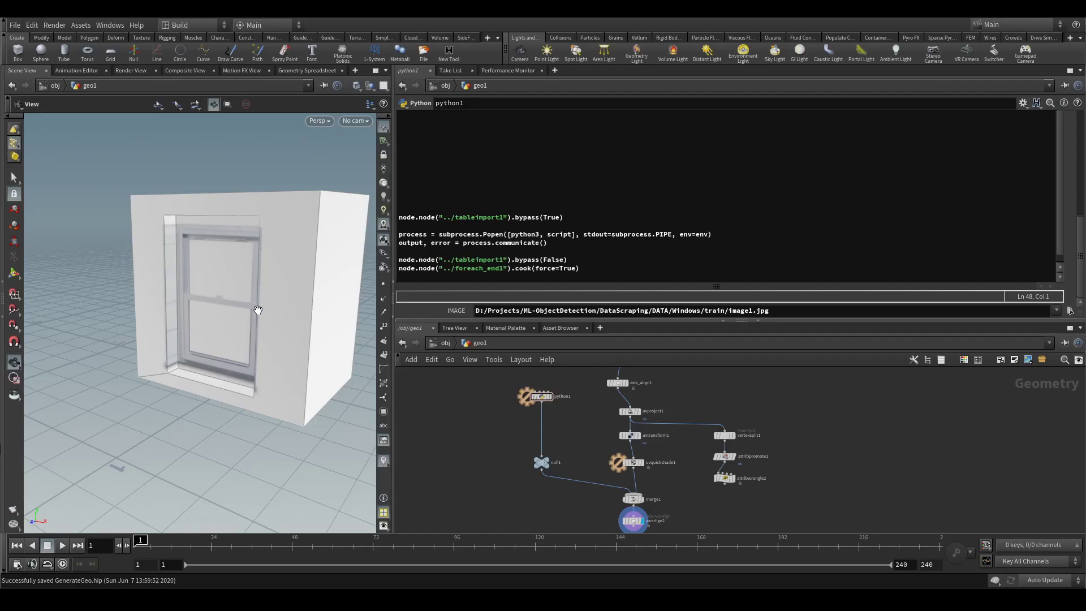
- Switch to the image labelling tool and review the window boxes in image96.jpg and image97.jpg
{"action": "left_click_drag", "start_coordinate": [263, 313], "coordinate": [329, 272]}
{"action": "left_click_drag", "start_coordinate": [129, 363], "coordinate": [222, 325]}
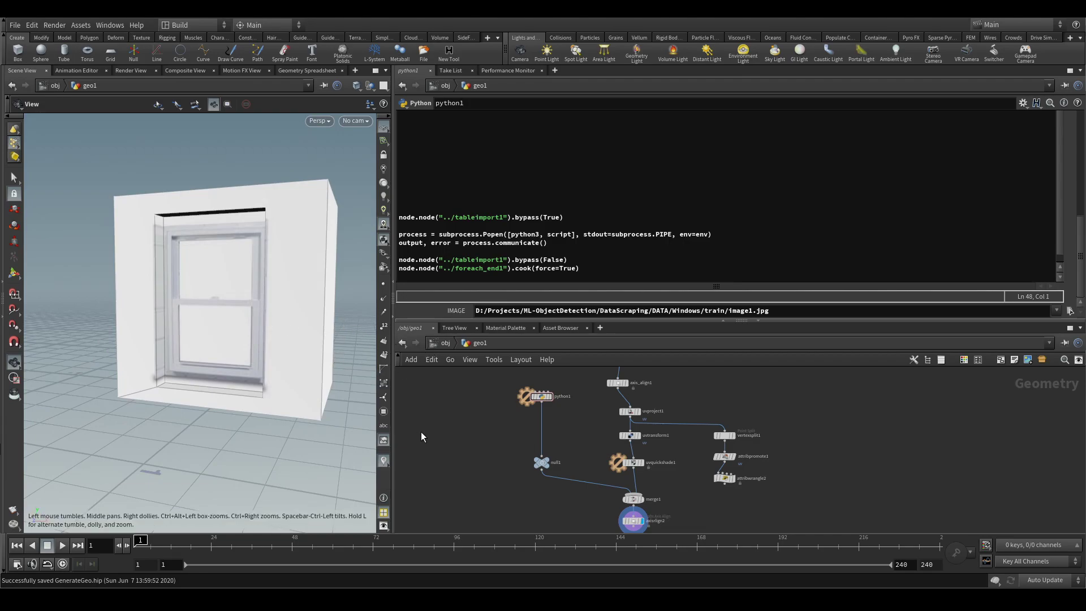
{"action": "left_click", "coordinate": [501, 556]}
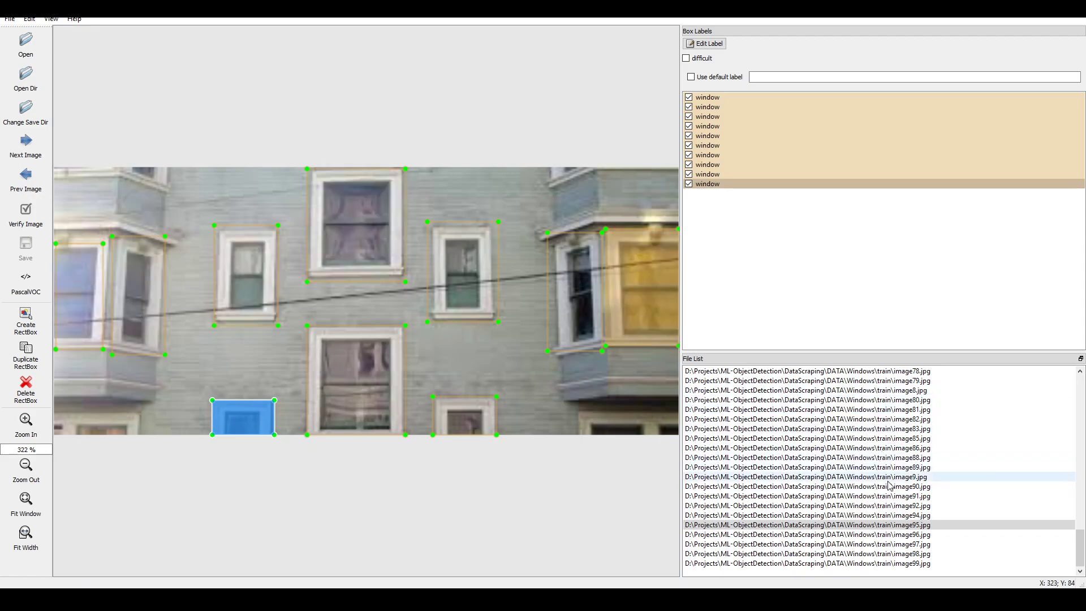
{"action": "key", "text": "d"}
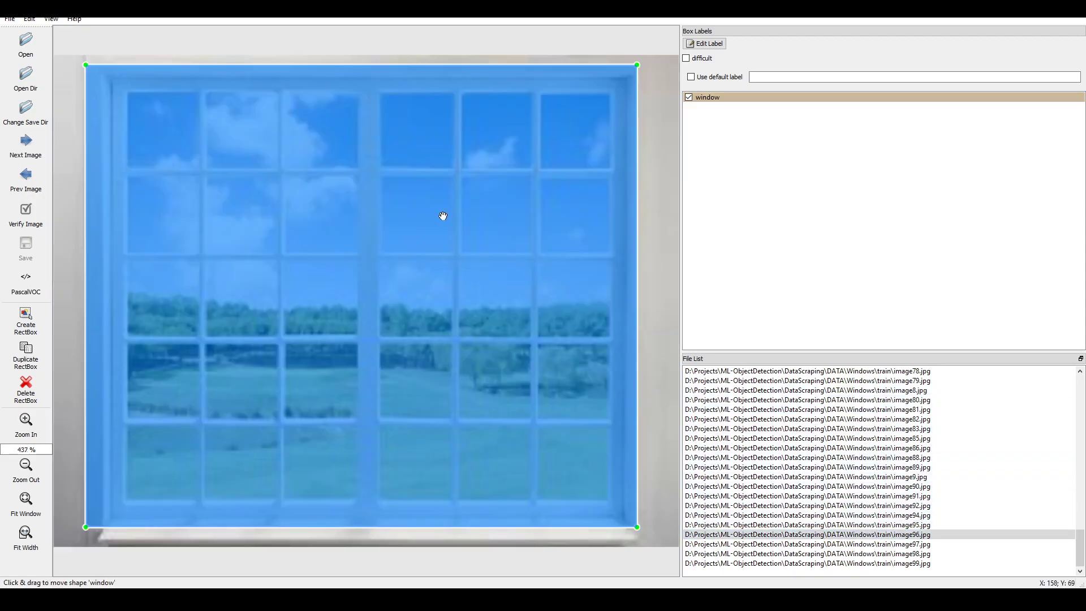
{"action": "double_click", "coordinate": [842, 544]}
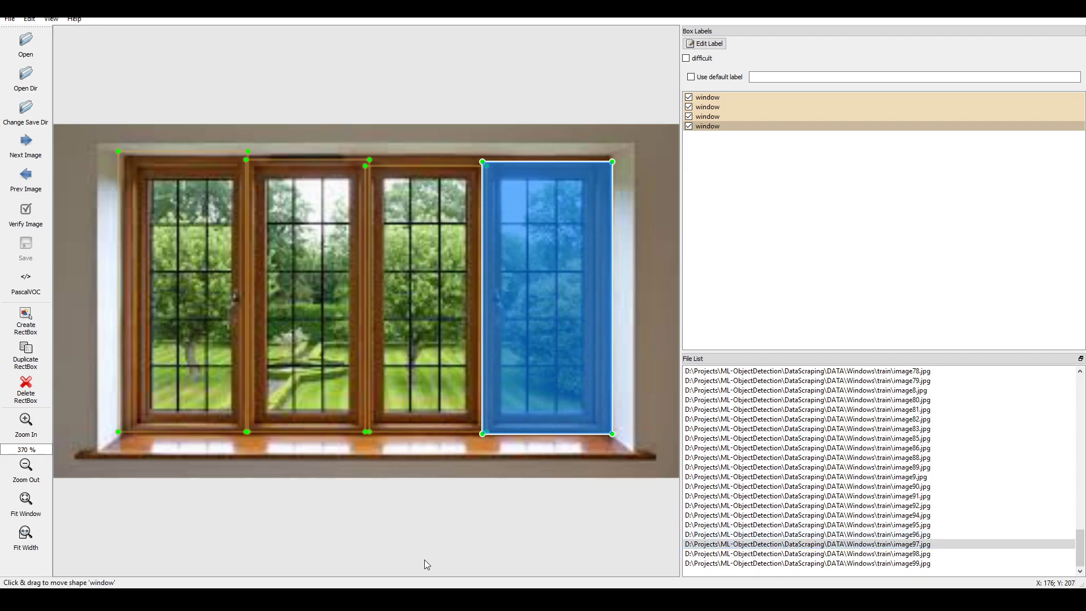
{"action": "key", "text": "alt+Tab"}
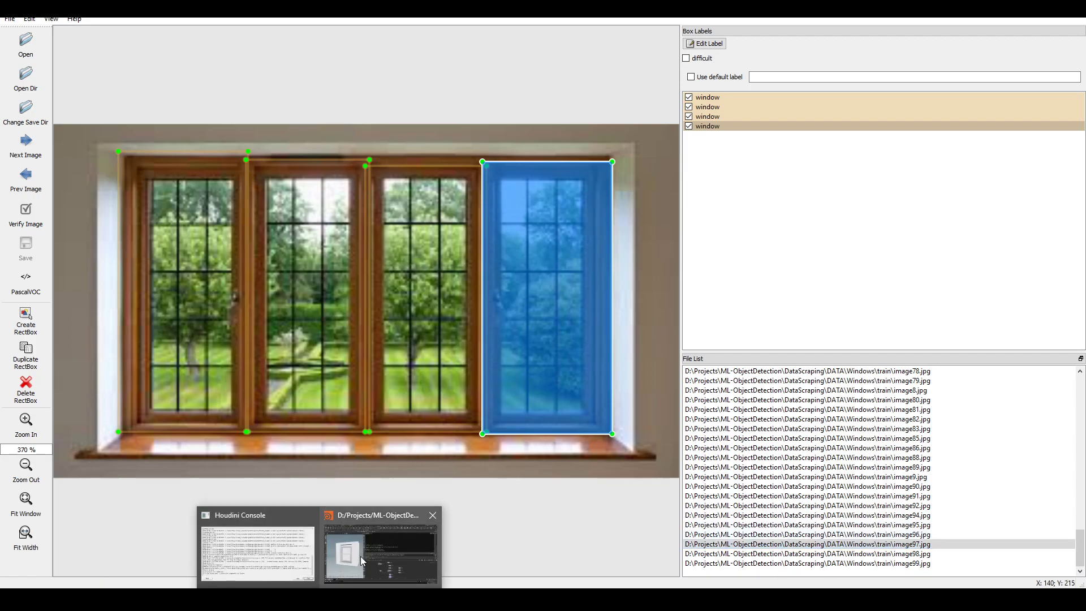
{"action": "left_click_drag", "start_coordinate": [273, 380], "coordinate": [236, 319]}
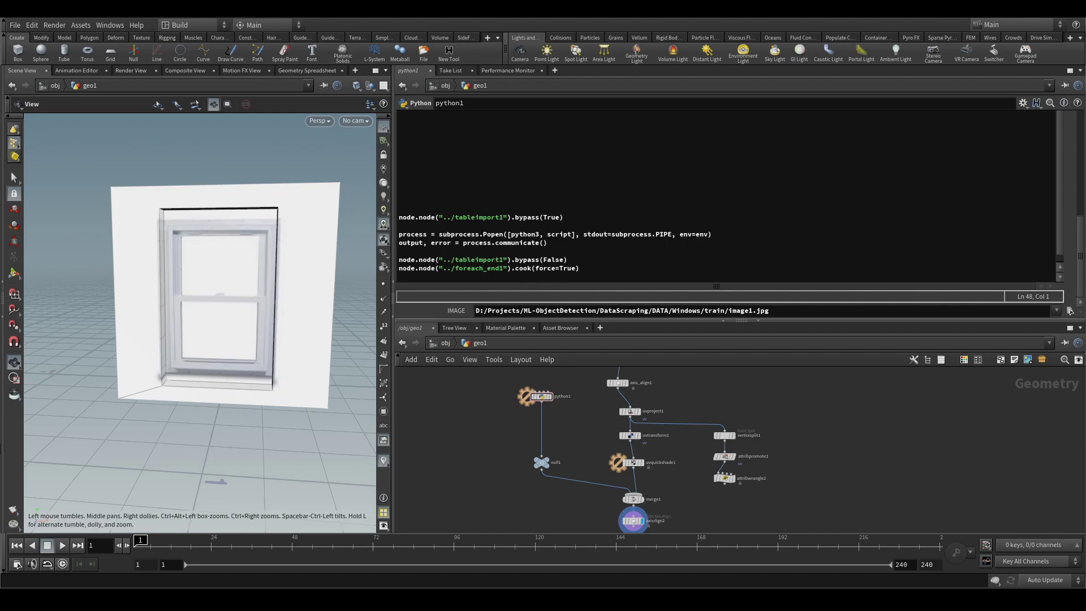
{"action": "left_click", "coordinate": [515, 550]}
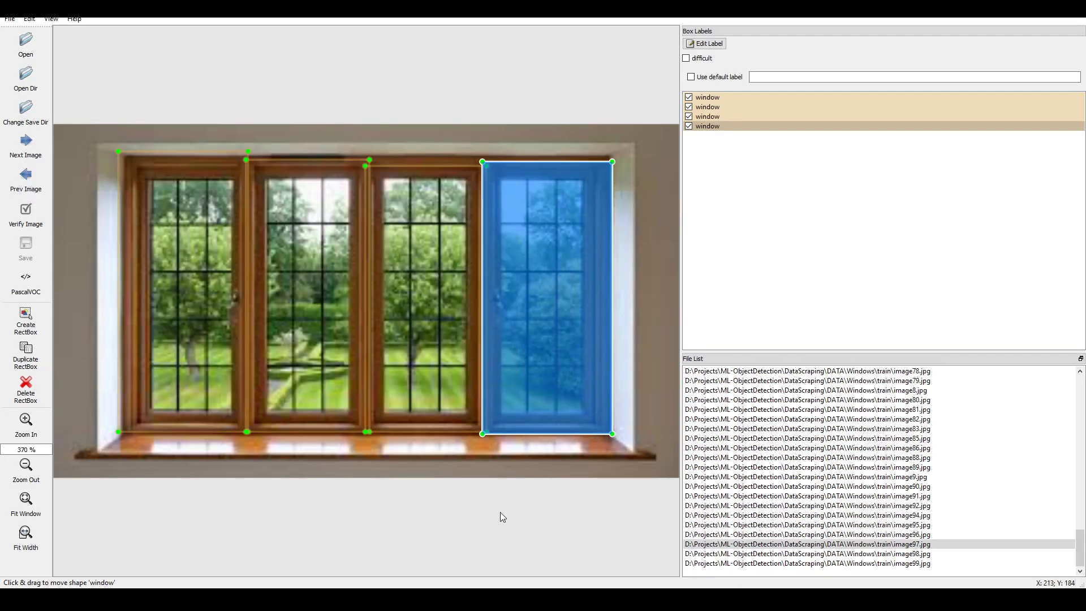
- Switch to Houdini and set the python1 node's IMAGE file to image7.jpg from the Windows training images
{"action": "left_click", "coordinate": [341, 552]}
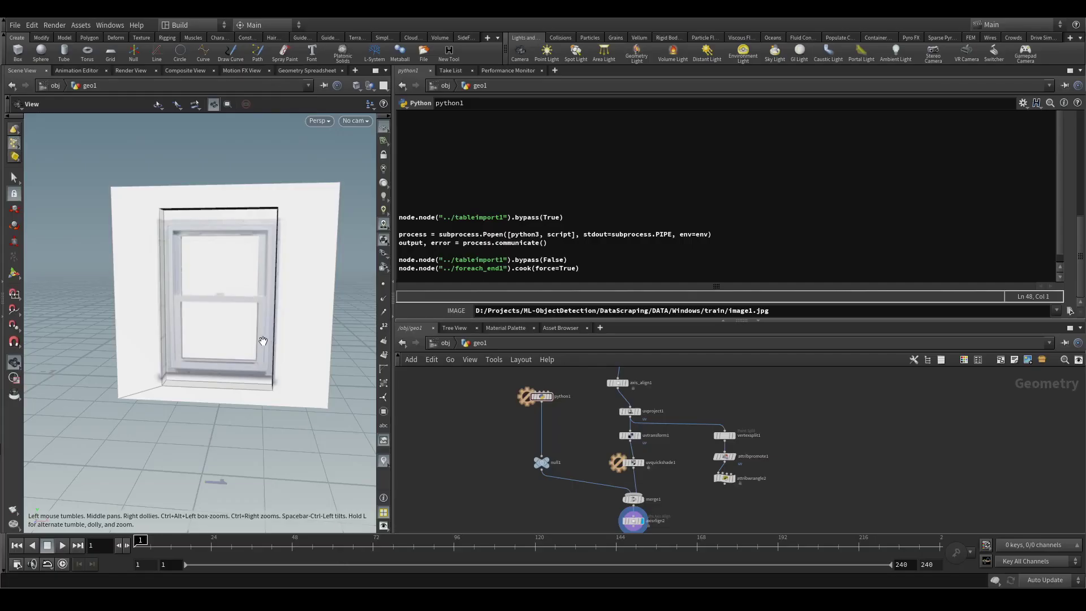
{"action": "left_click", "coordinate": [1069, 311]}
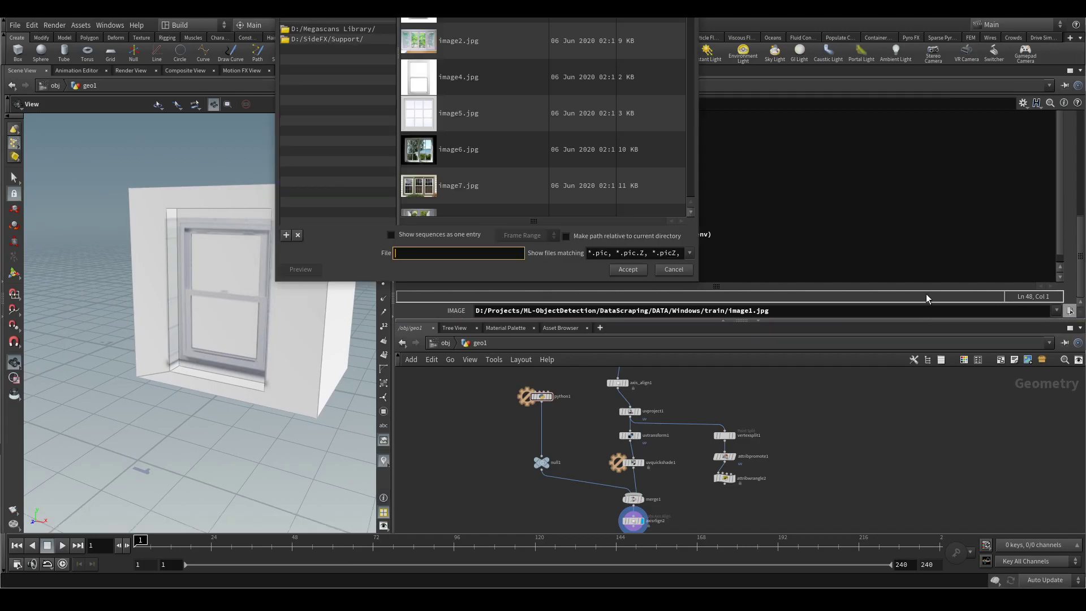
{"action": "left_click", "coordinate": [470, 188]}
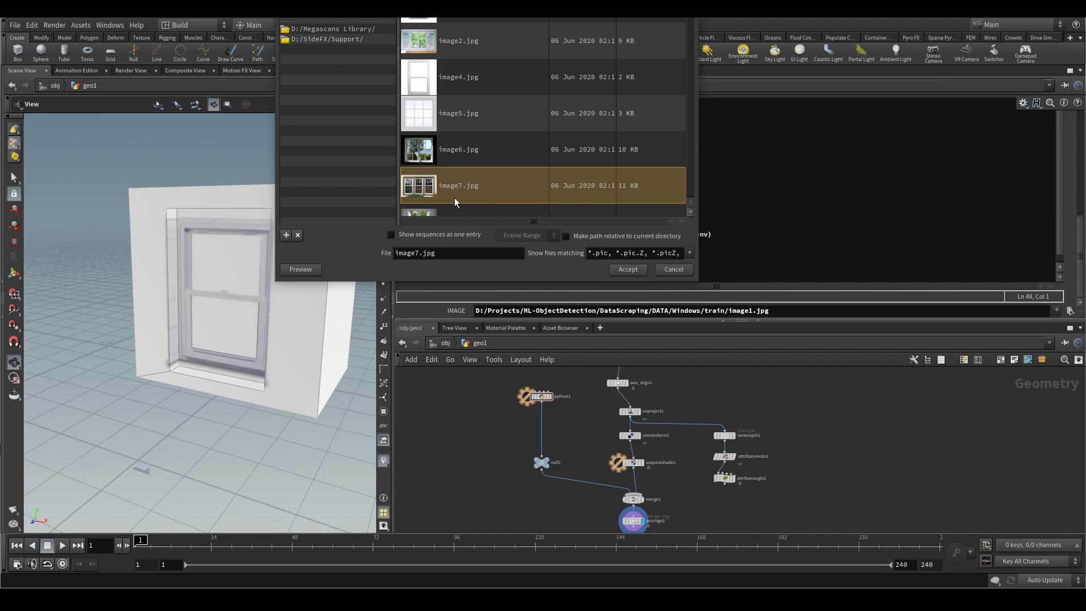
{"action": "left_click", "coordinate": [626, 270]}
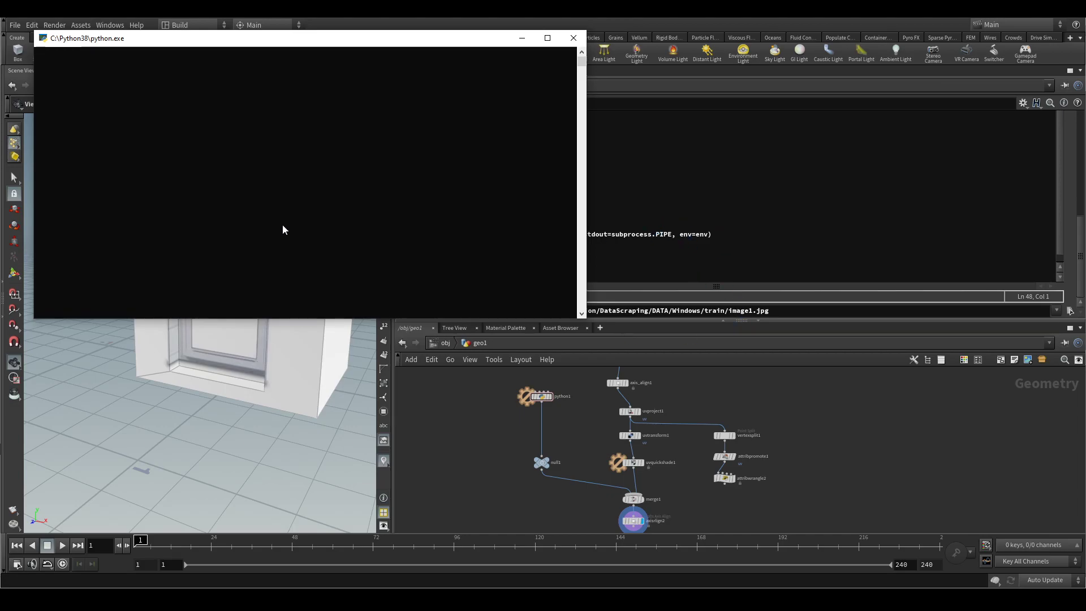
- Examine the generated three-window model from several angles, along with the tableimport1 node feeding the foreach block
{"action": "left_click_drag", "start_coordinate": [272, 390], "coordinate": [300, 357]}
{"action": "scroll", "coordinate": [670, 471], "scroll_direction": "down", "scroll_amount": 5}
{"action": "scroll", "coordinate": [718, 432], "scroll_direction": "up", "scroll_amount": 5}
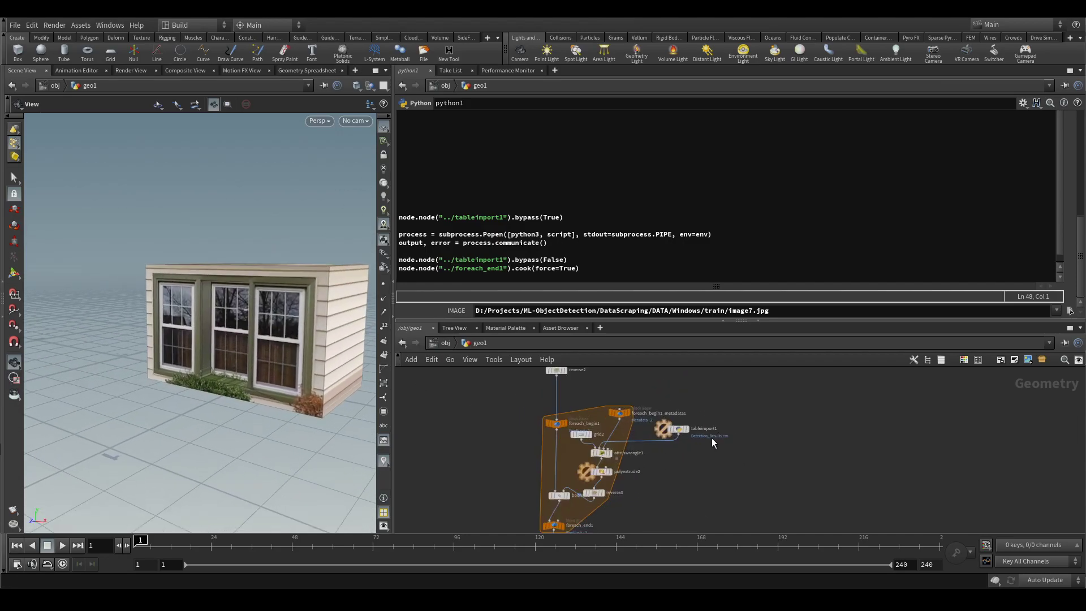
{"action": "mouse_move", "coordinate": [654, 411]}
{"action": "left_click_drag", "start_coordinate": [134, 317], "coordinate": [179, 331]}
{"action": "middle_click_drag", "start_coordinate": [254, 349], "coordinate": [207, 349]}
{"action": "scroll", "coordinate": [207, 350], "scroll_direction": "up", "scroll_amount": 10}
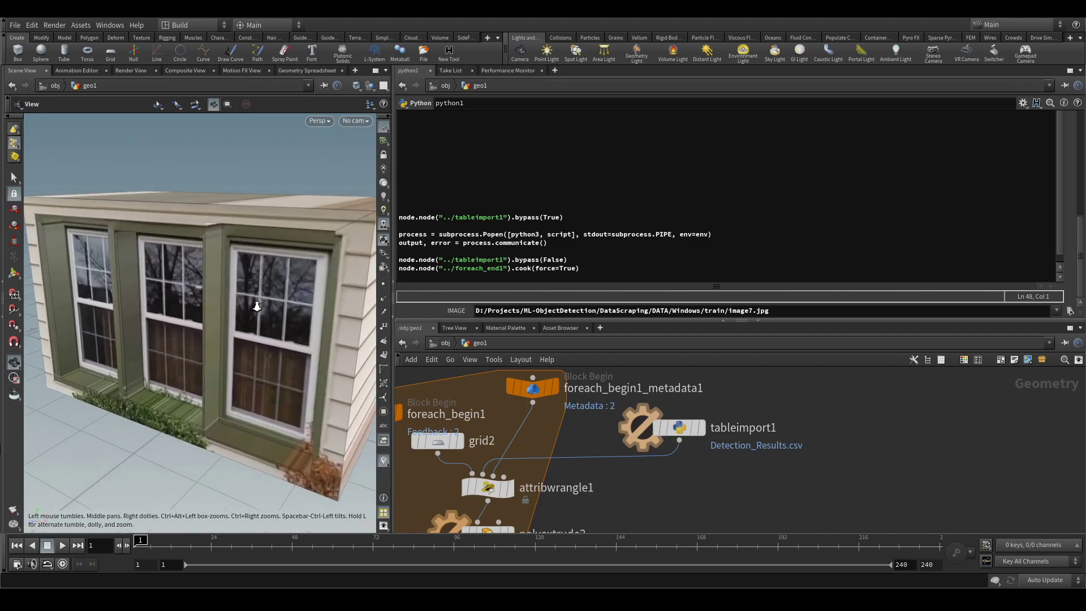
{"action": "scroll", "coordinate": [210, 358], "scroll_direction": "down", "scroll_amount": 10}
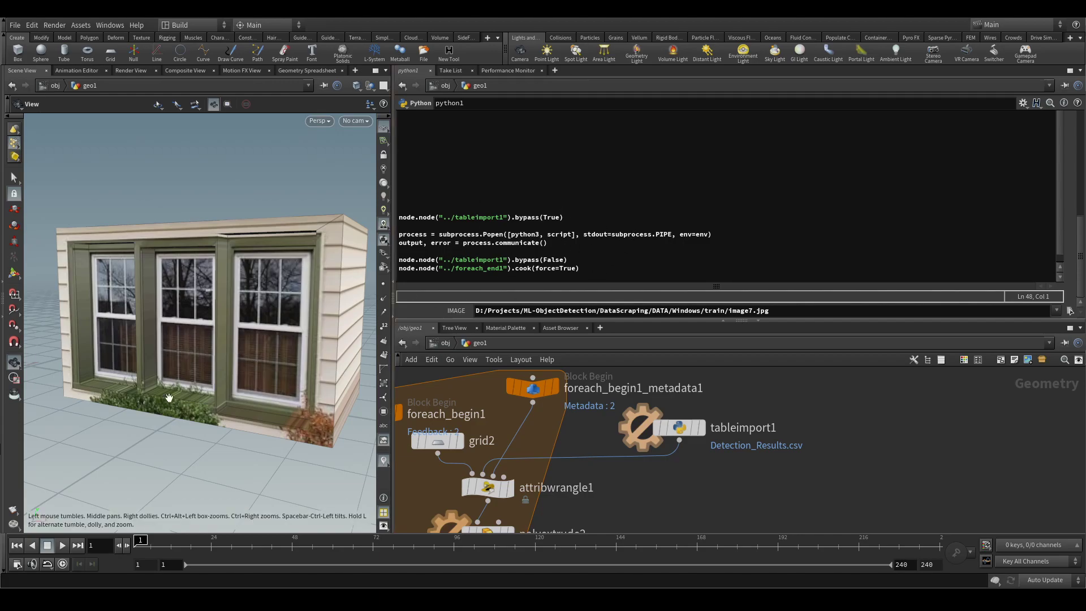
{"action": "scroll", "coordinate": [182, 396], "scroll_direction": "up", "scroll_amount": 10}
{"action": "left_click_drag", "start_coordinate": [209, 317], "coordinate": [215, 373]}
{"action": "scroll", "coordinate": [199, 343], "scroll_direction": "down", "scroll_amount": 5}
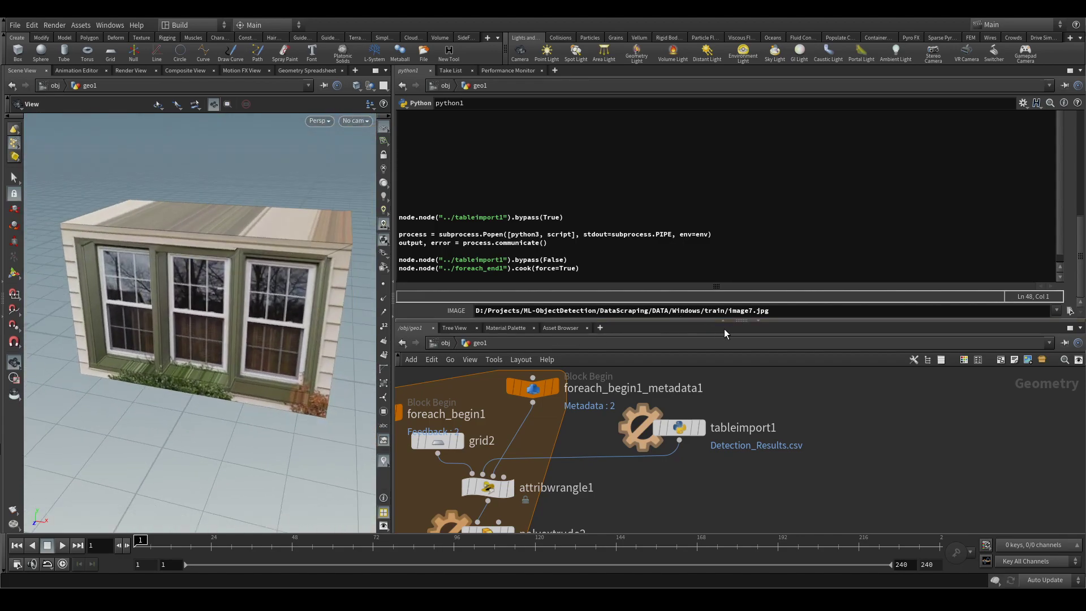
{"action": "scroll", "coordinate": [283, 314], "scroll_direction": "up", "scroll_amount": 3}
{"action": "left_click_drag", "start_coordinate": [234, 305], "coordinate": [55, 221]}
{"action": "left_click_drag", "start_coordinate": [217, 229], "coordinate": [203, 317]}
{"action": "scroll", "coordinate": [581, 485], "scroll_direction": "down", "scroll_amount": 4}
- Bypass the uvquickshade1 node and inspect the window model without its image texture
{"action": "middle_click_drag", "start_coordinate": [631, 509], "coordinate": [648, 394]}
{"action": "scroll", "coordinate": [588, 502], "scroll_direction": "up", "scroll_amount": 3}
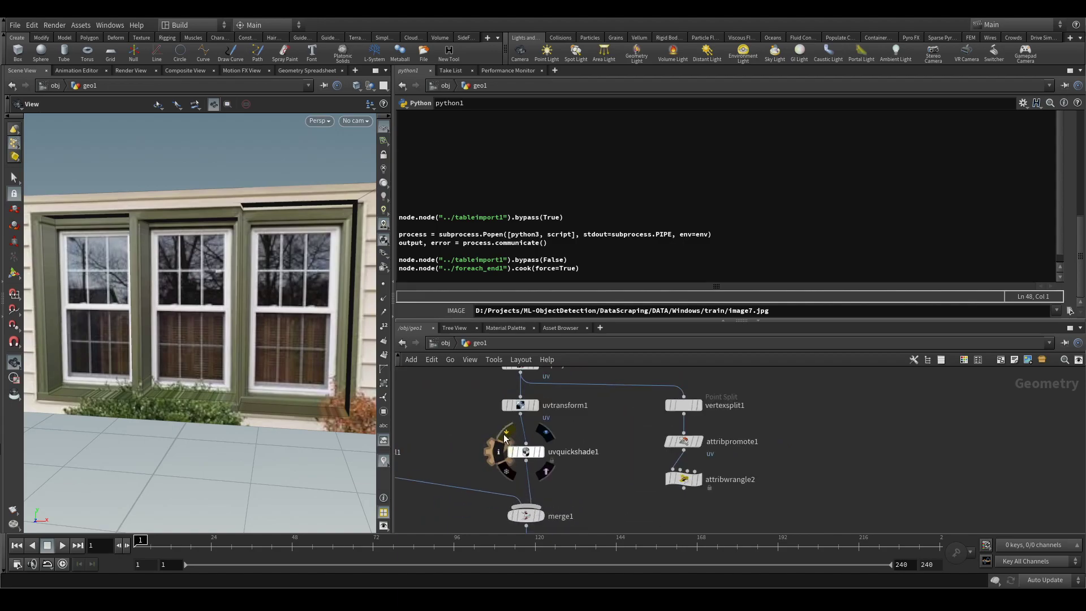
{"action": "left_click", "coordinate": [510, 451]}
{"action": "mouse_move", "coordinate": [186, 322]}
{"action": "left_mouse_down"}
{"action": "mouse_move", "coordinate": [139, 321]}
{"action": "mouse_move", "coordinate": [203, 322]}
{"action": "mouse_move", "coordinate": [170, 322]}
{"action": "left_mouse_up"}
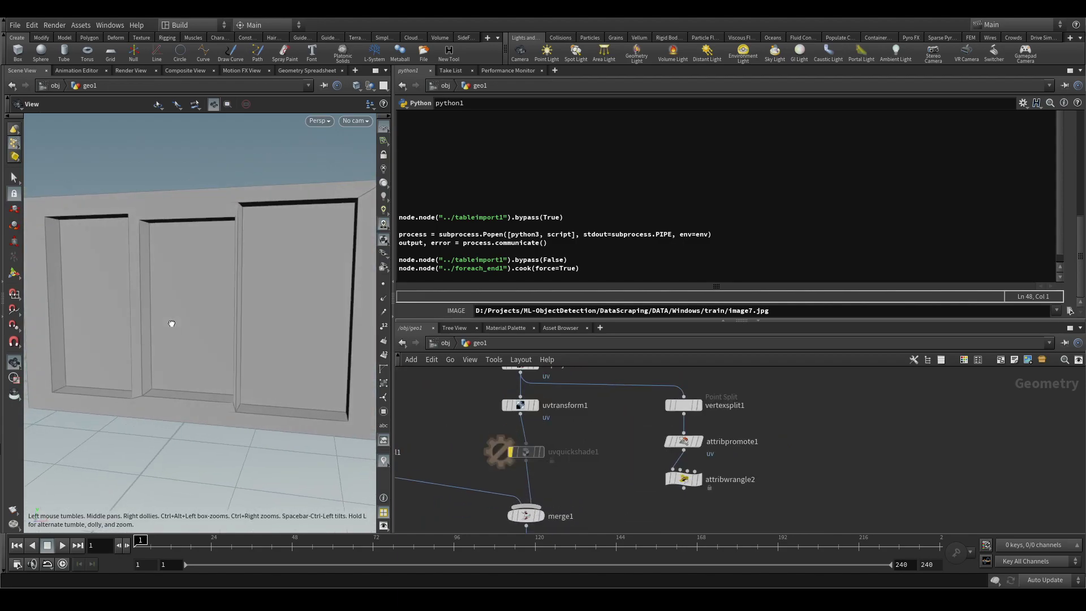
{"action": "scroll", "coordinate": [445, 388], "scroll_direction": "down", "scroll_amount": 5}
{"action": "middle_click_drag", "start_coordinate": [566, 388], "coordinate": [633, 404]}
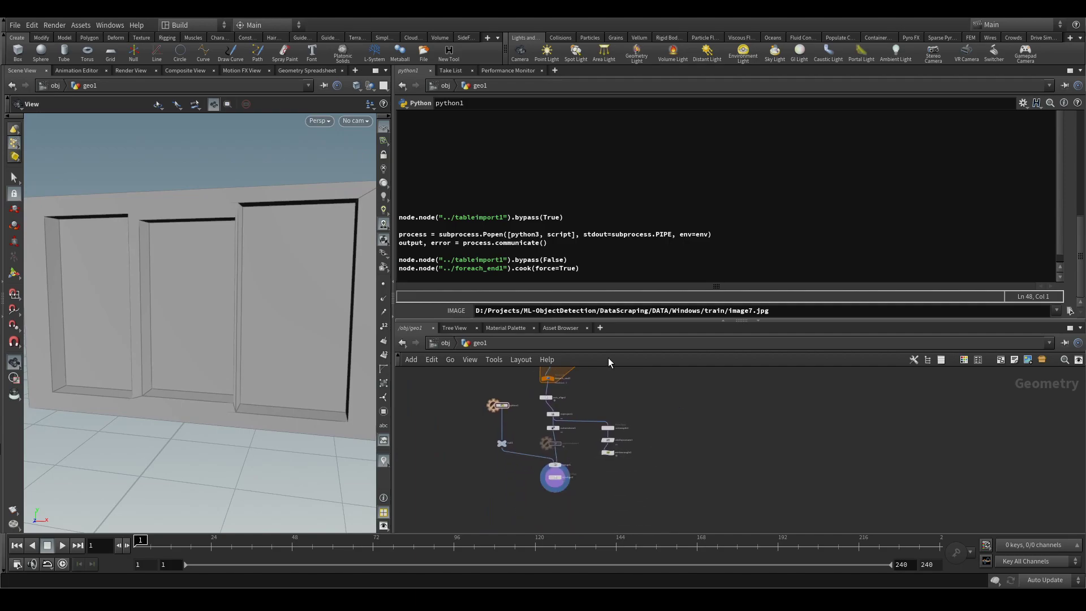
- Re-enable the uvquickshade1 node and view the textured window model
{"action": "scroll", "coordinate": [555, 447], "scroll_direction": "up", "scroll_amount": 3}
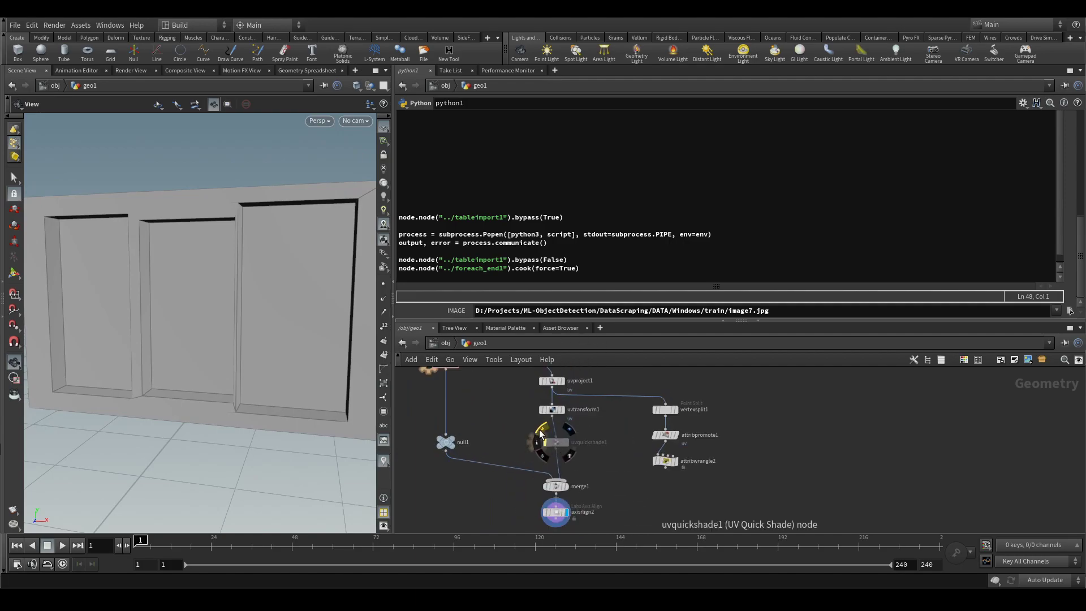
{"action": "left_click", "coordinate": [540, 431]}
{"action": "left_click_drag", "start_coordinate": [226, 318], "coordinate": [120, 275]}
{"action": "mouse_move", "coordinate": [256, 417]}
{"action": "left_mouse_down"}
{"action": "mouse_move", "coordinate": [291, 419]}
{"action": "mouse_move", "coordinate": [266, 415]}
{"action": "left_mouse_up"}
- Open image1_predicted from the Test_Image_Detection_Results folder in a maximized viewer and browse the following predicted images
{"action": "key", "text": "alt+Tab"}
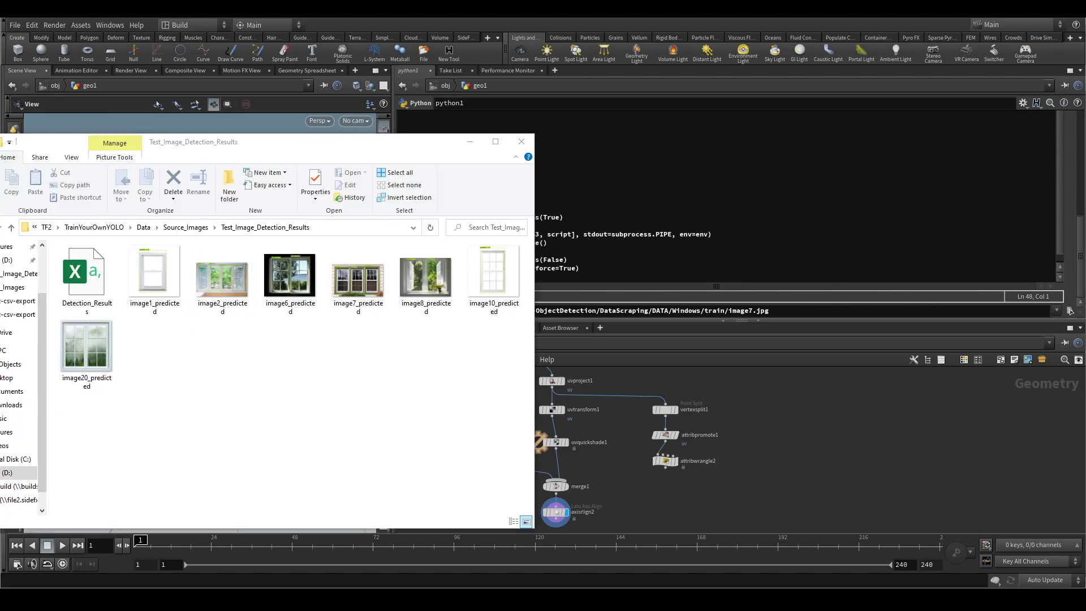
{"action": "double_click", "coordinate": [156, 279]}
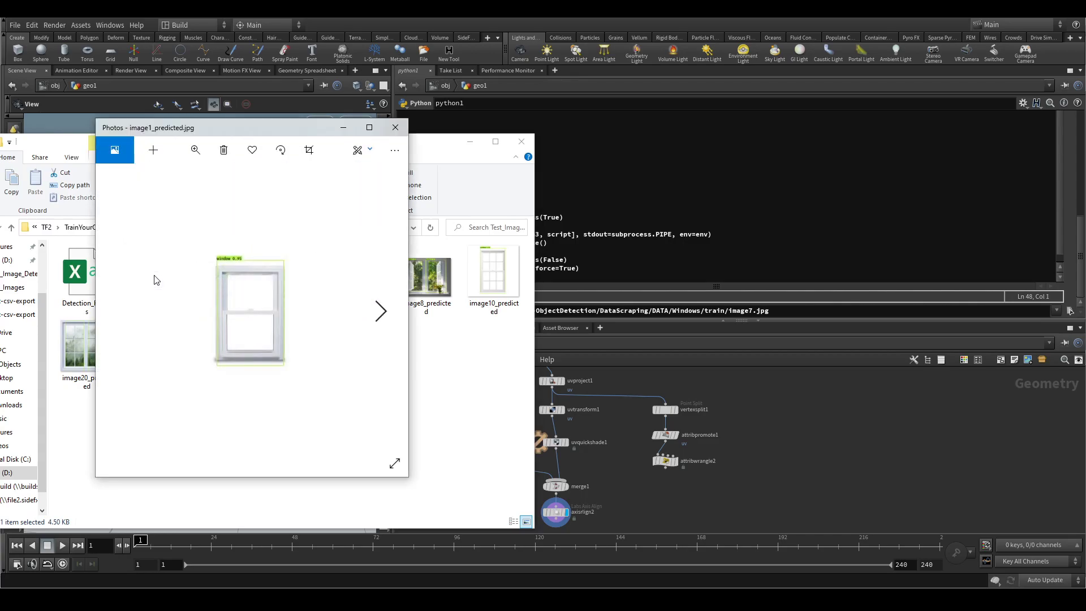
{"action": "left_click", "coordinate": [370, 127]}
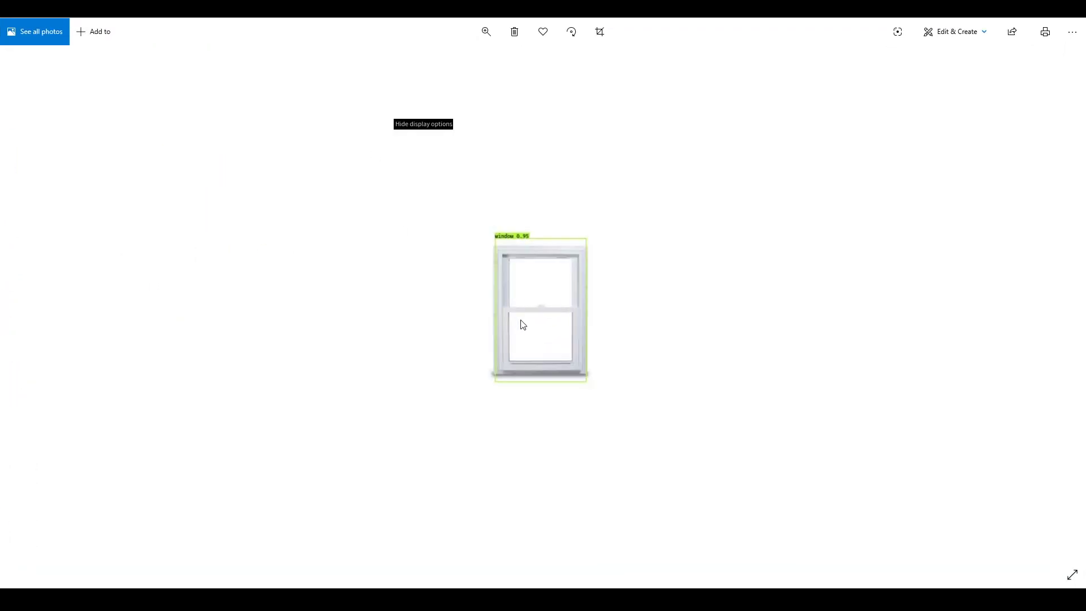
{"action": "key", "text": "Right"}
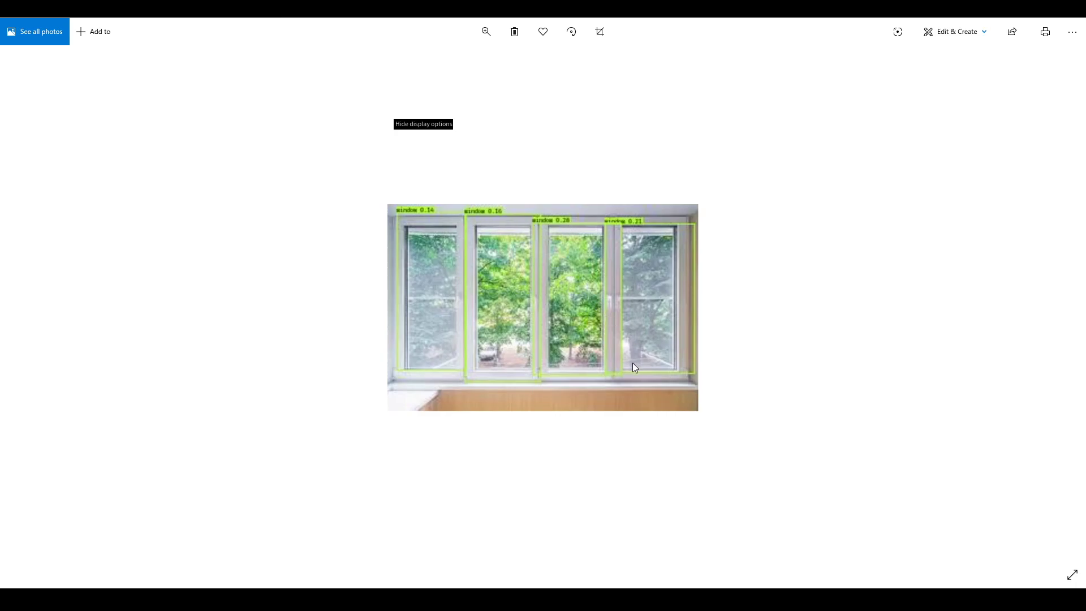
{"action": "key", "text": "Right"}
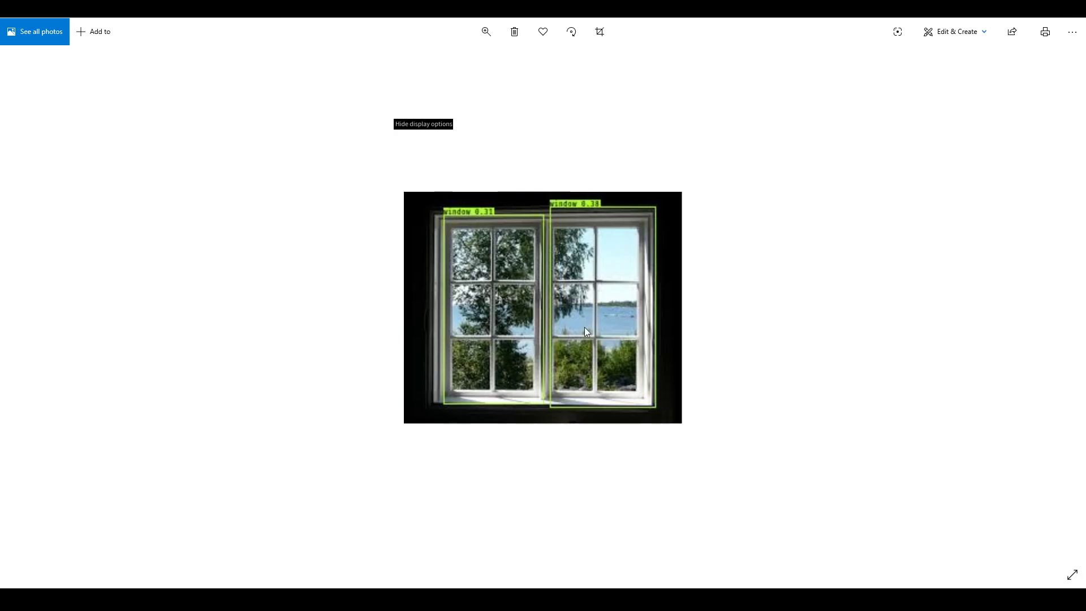
{"action": "scroll", "coordinate": [579, 328], "scroll_direction": "down", "scroll_amount": 3}
- Check the labelled windows of image97.jpg in the labelling tool and inspect the textured model in Houdini
{"action": "mouse_move", "coordinate": [423, 578]}
{"action": "left_click", "coordinate": [475, 567]}
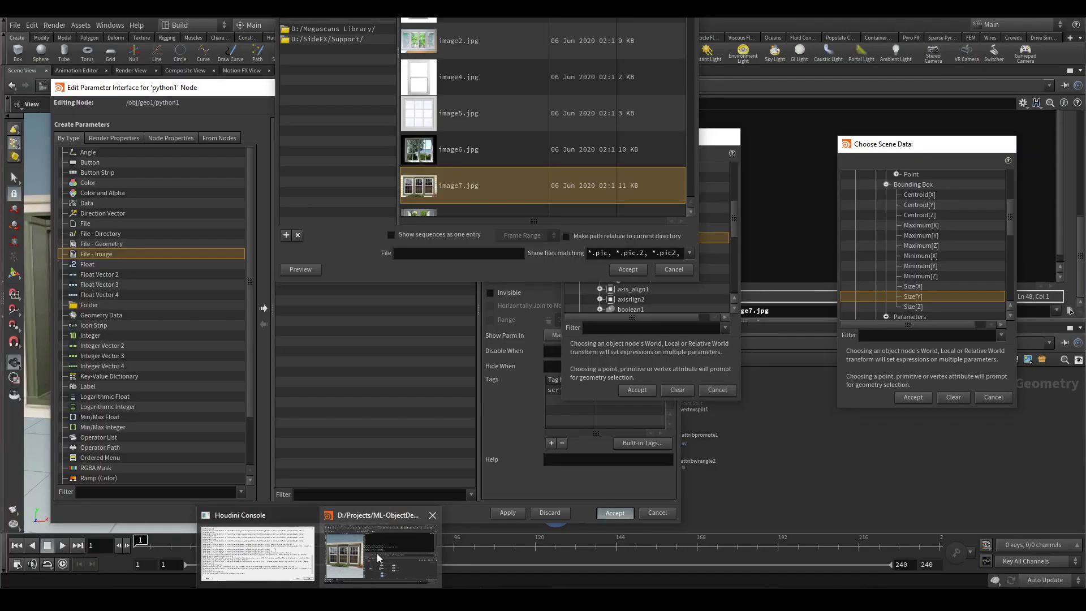
{"action": "left_click", "coordinate": [376, 553]}
{"action": "left_click_drag", "start_coordinate": [286, 358], "coordinate": [228, 341]}
{"action": "right_click_drag", "start_coordinate": [184, 315], "coordinate": [218, 350]}
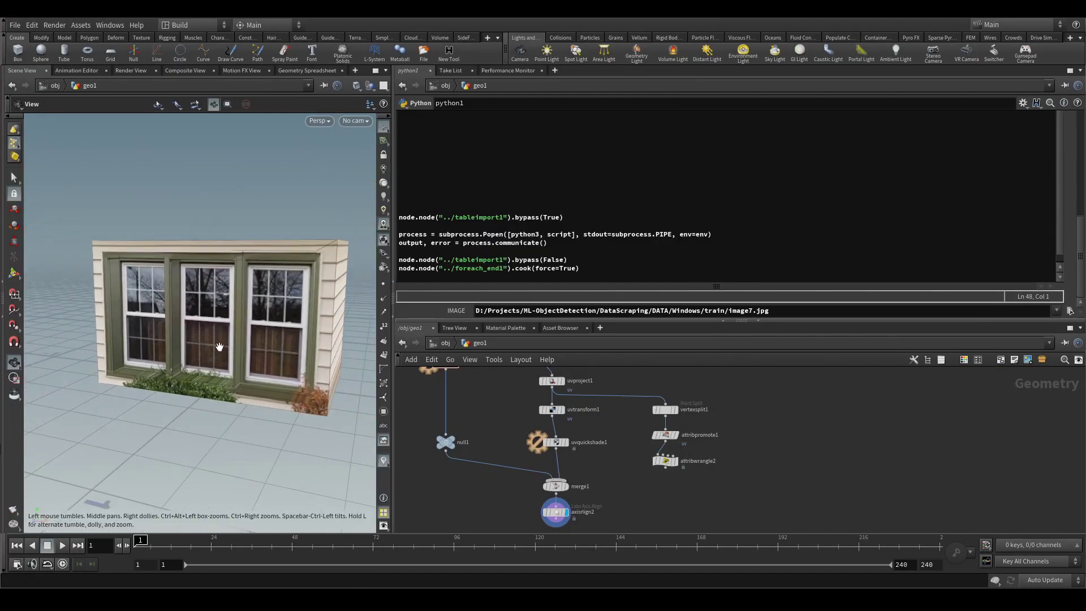
{"action": "left_click_drag", "start_coordinate": [223, 331], "coordinate": [246, 325]}
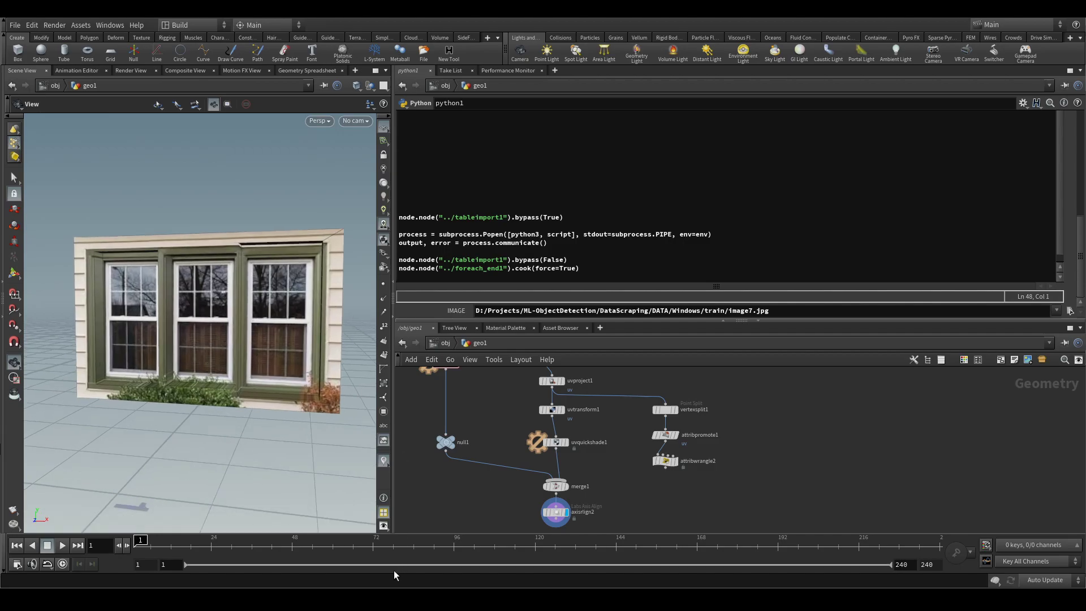
- Open Detection_Results in Excel, widen the image and confidence columns to examine the detections, and close it to return to Houdini
{"action": "key", "text": "alt+Tab"}
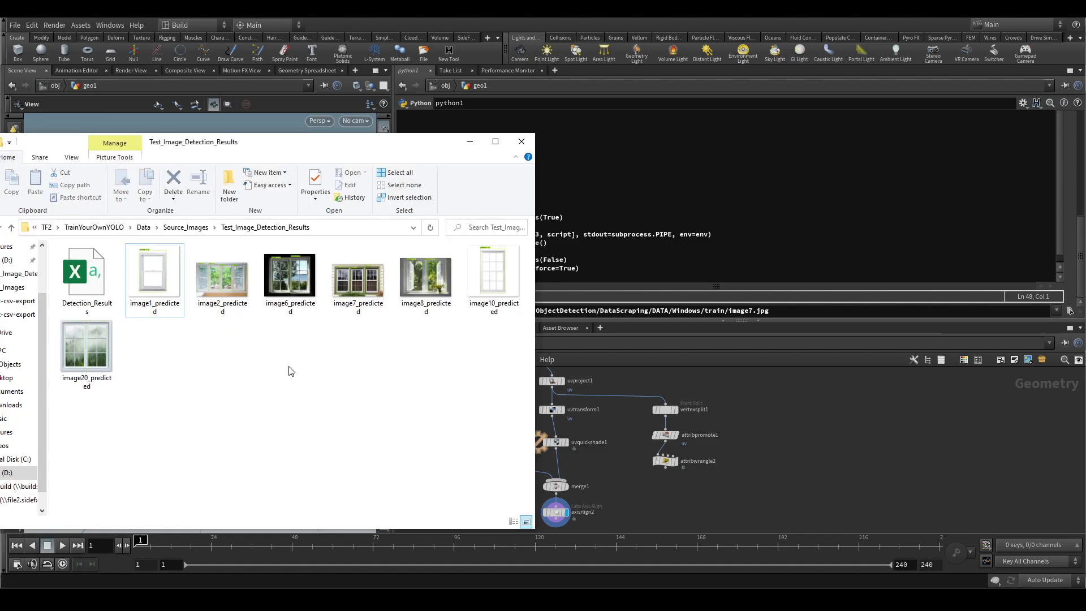
{"action": "double_click", "coordinate": [86, 277]}
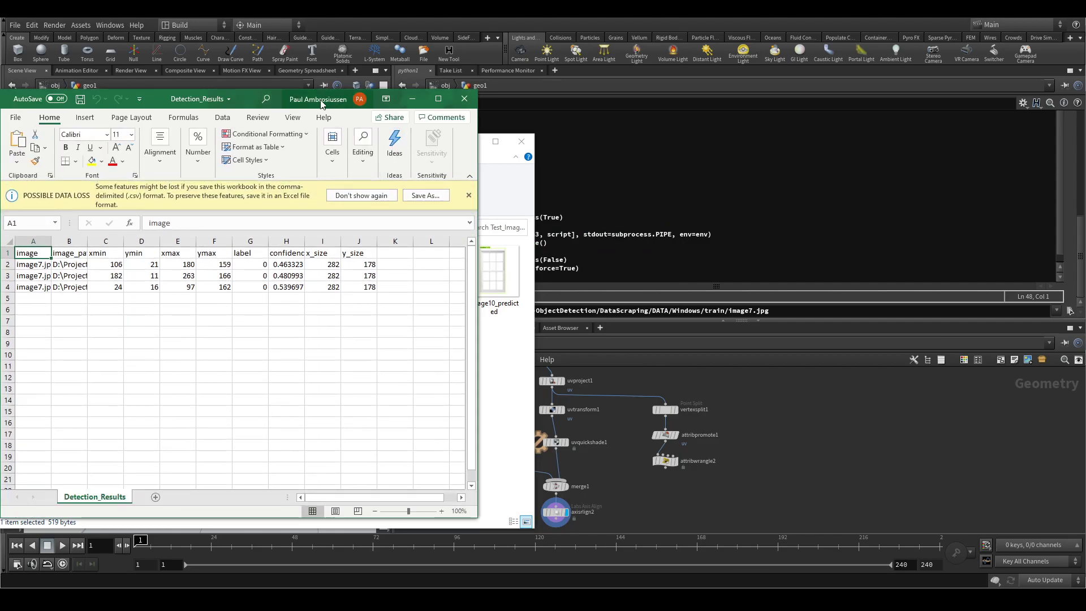
{"action": "left_click_drag", "start_coordinate": [244, 98], "coordinate": [280, 94]}
{"action": "left_click_drag", "start_coordinate": [88, 240], "coordinate": [120, 240]}
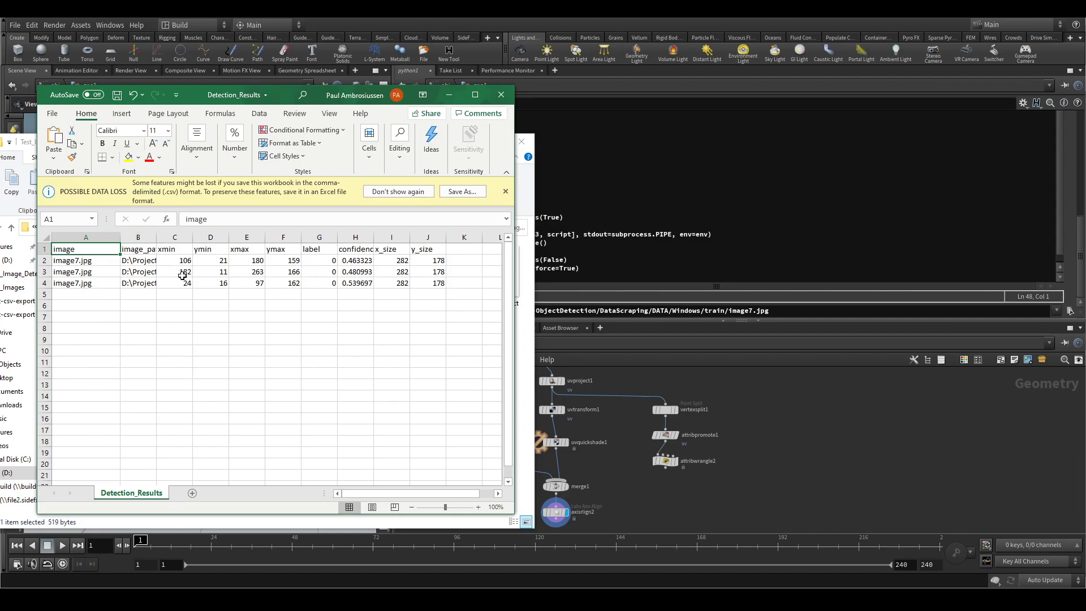
{"action": "left_click_drag", "start_coordinate": [372, 240], "coordinate": [389, 240]}
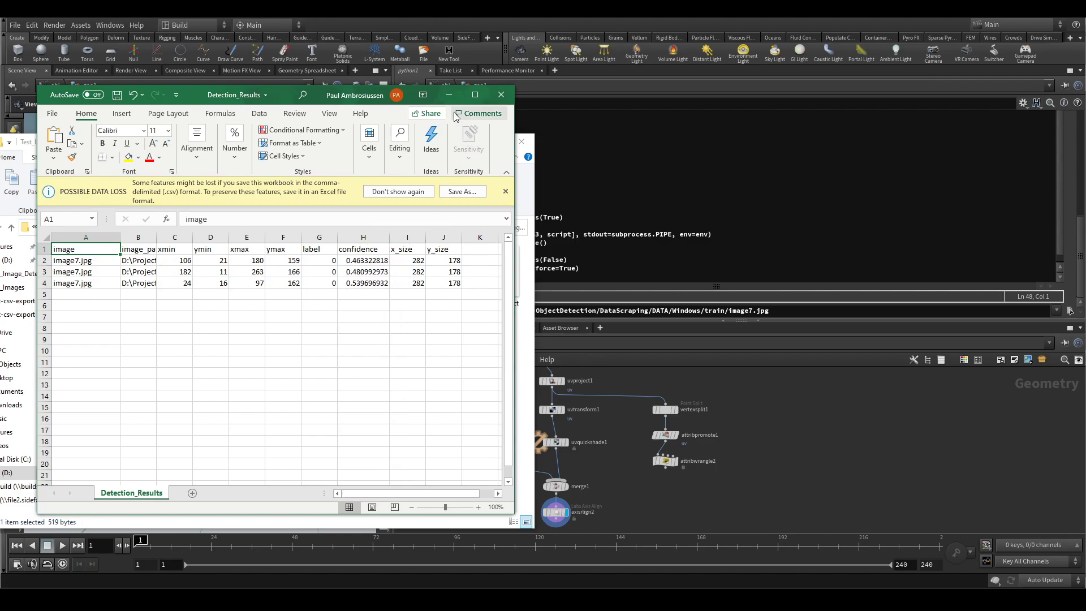
{"action": "left_click", "coordinate": [501, 94]}
{"action": "left_click", "coordinate": [776, 441]}
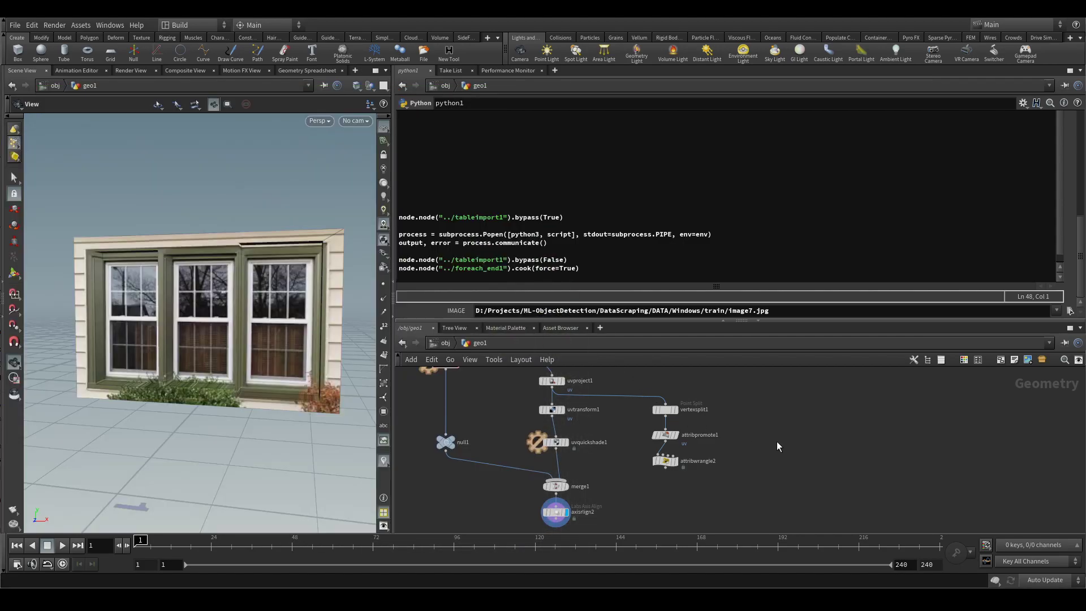